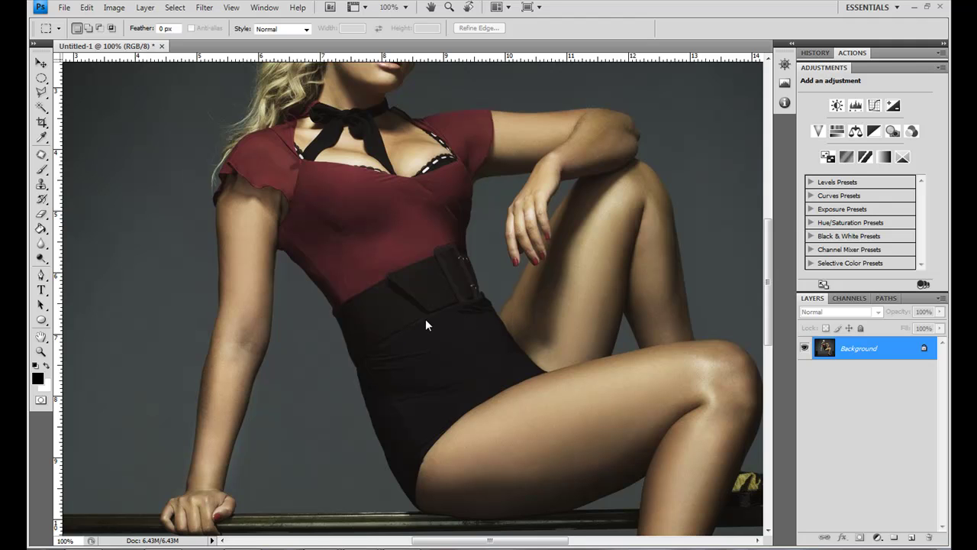
Open the Liquify filter on the photo of the seated model
key(ctrl+minus)
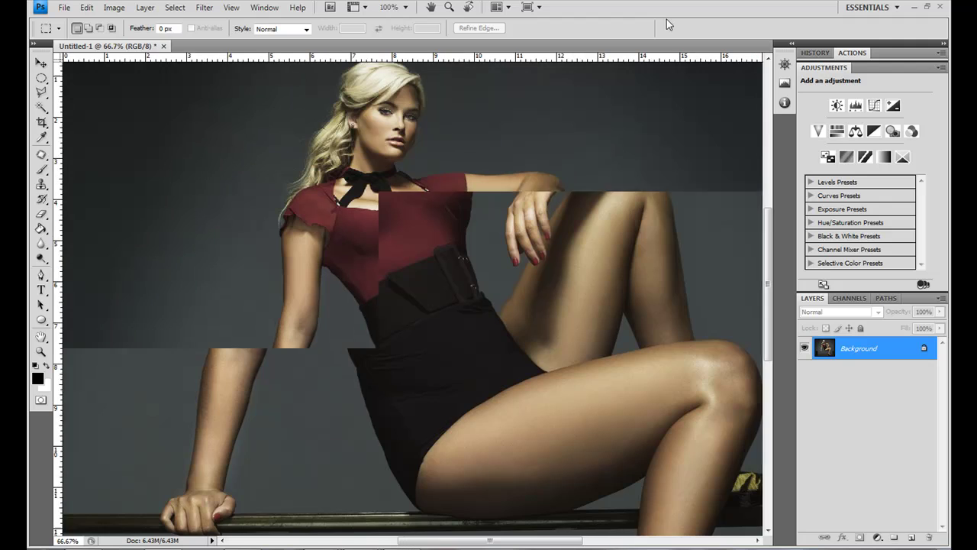
scroll(507, 73, up, 2)
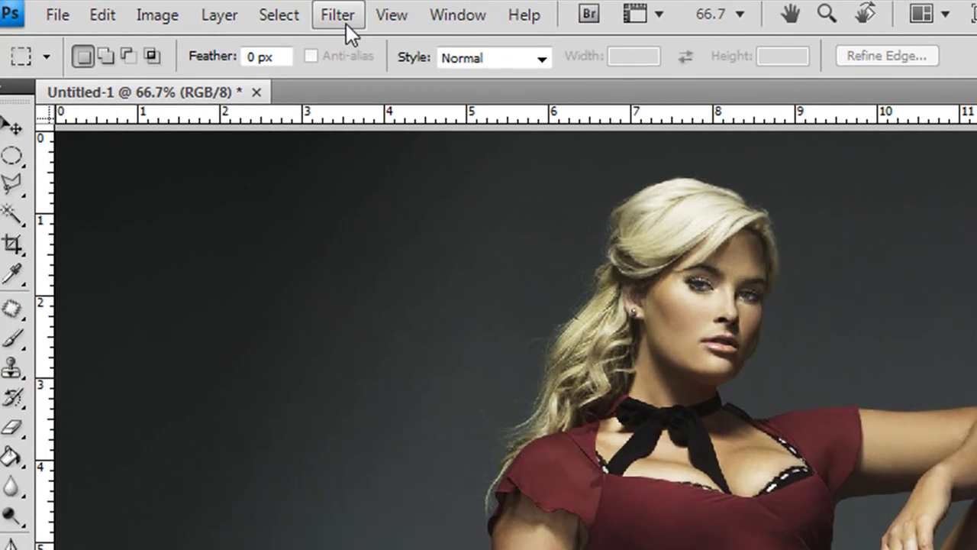
click(204, 7)
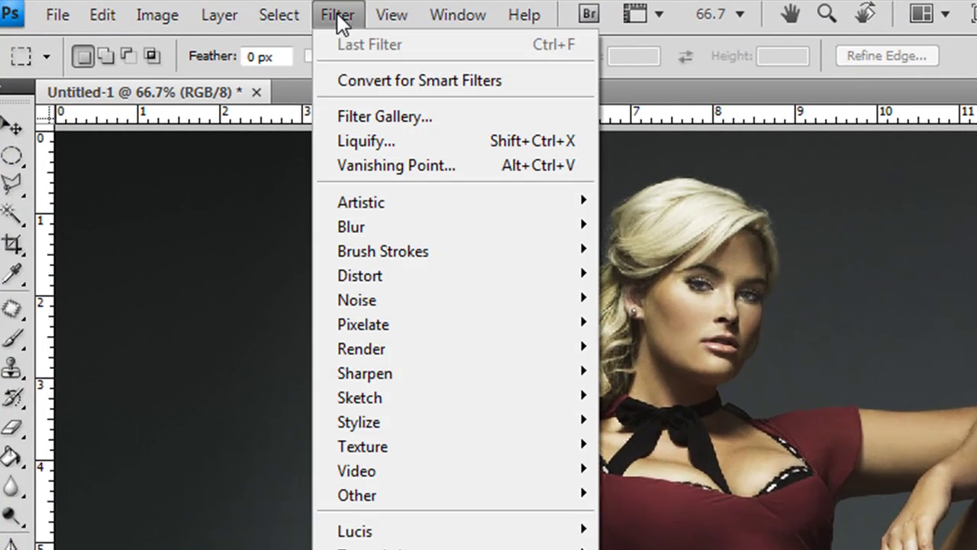
click(349, 142)
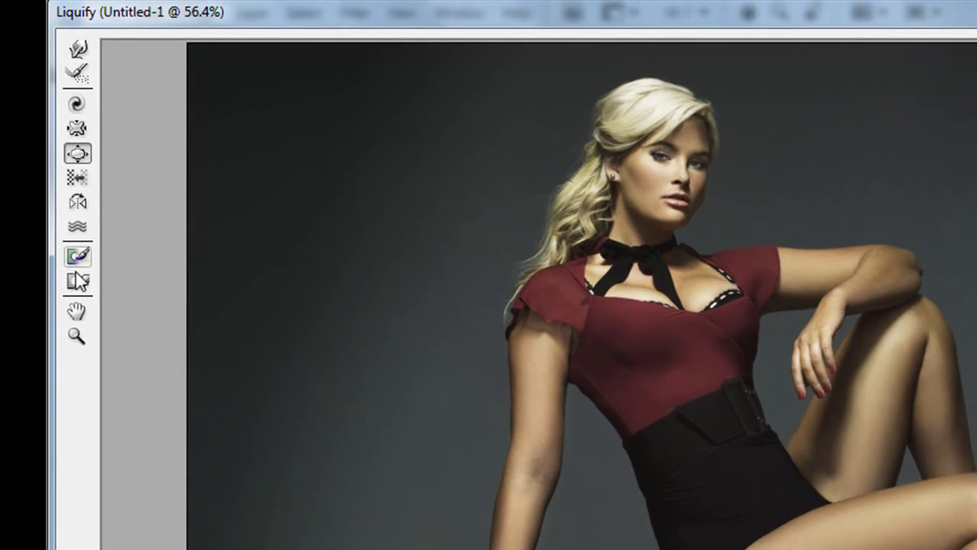
mouse_move(96, 17)
mouse_down()
mouse_move(362, 14)
mouse_move(113, 37)
mouse_move(100, 19)
mouse_up()
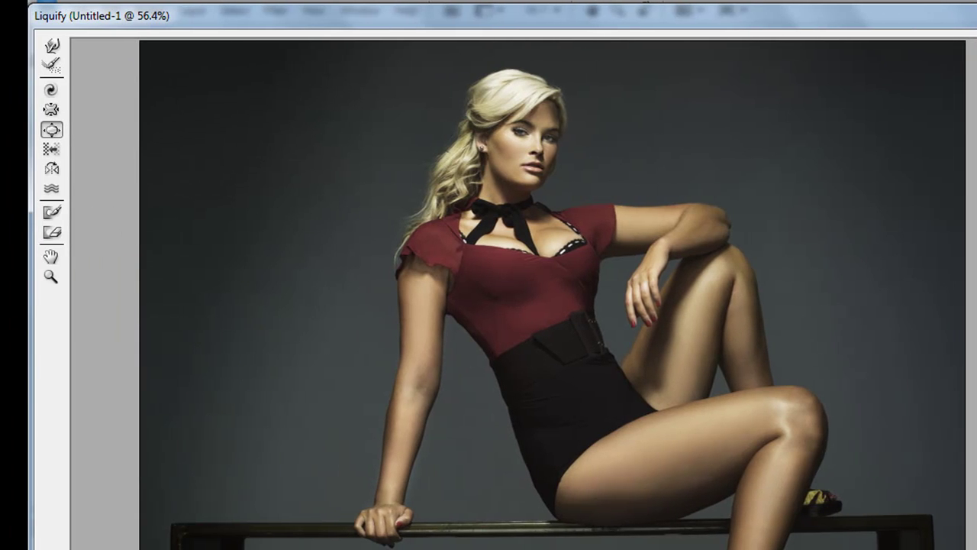
Try pushing the model's outer hip edge inward with the Forward Warp tool at 100% zoom, and restore the whole image
click(53, 47)
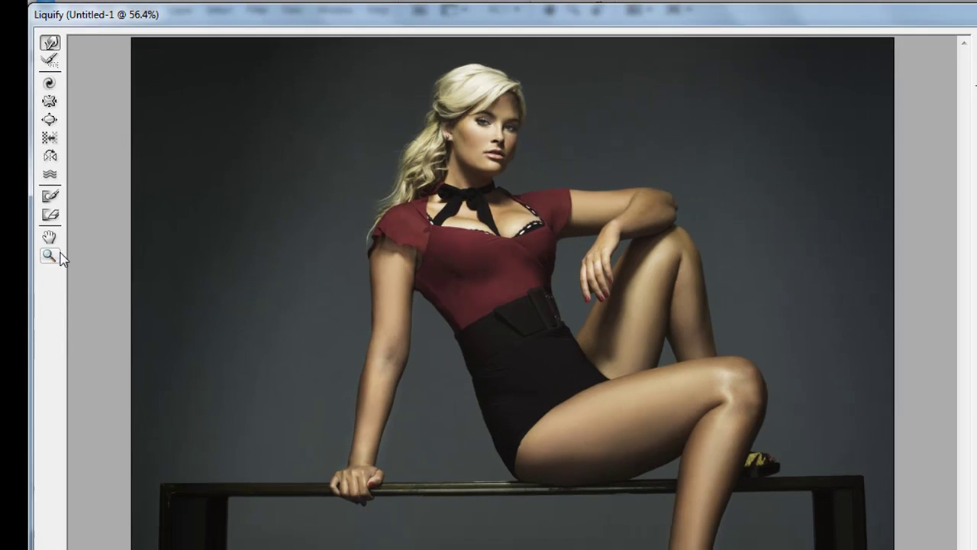
click(51, 277)
click(512, 450)
click(393, 273)
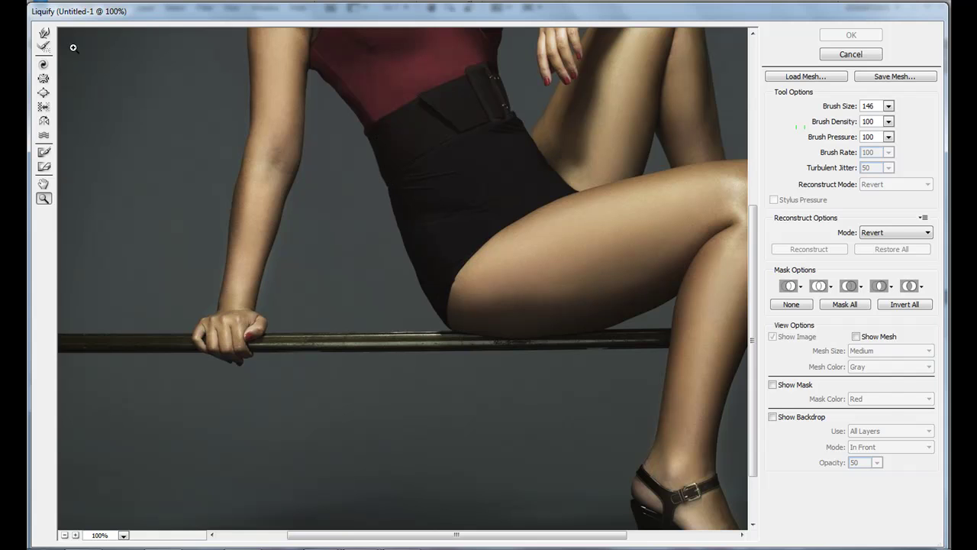
click(44, 34)
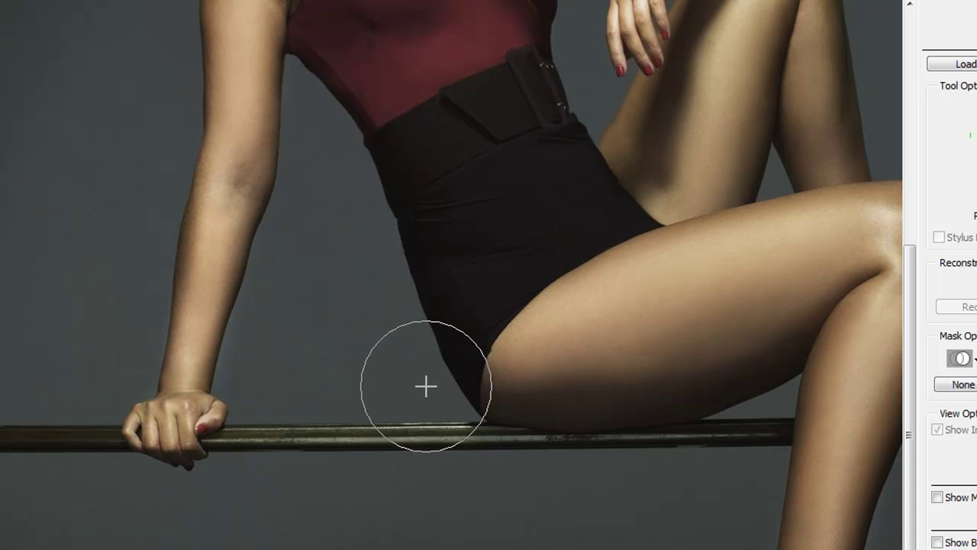
drag(432, 386, 424, 359)
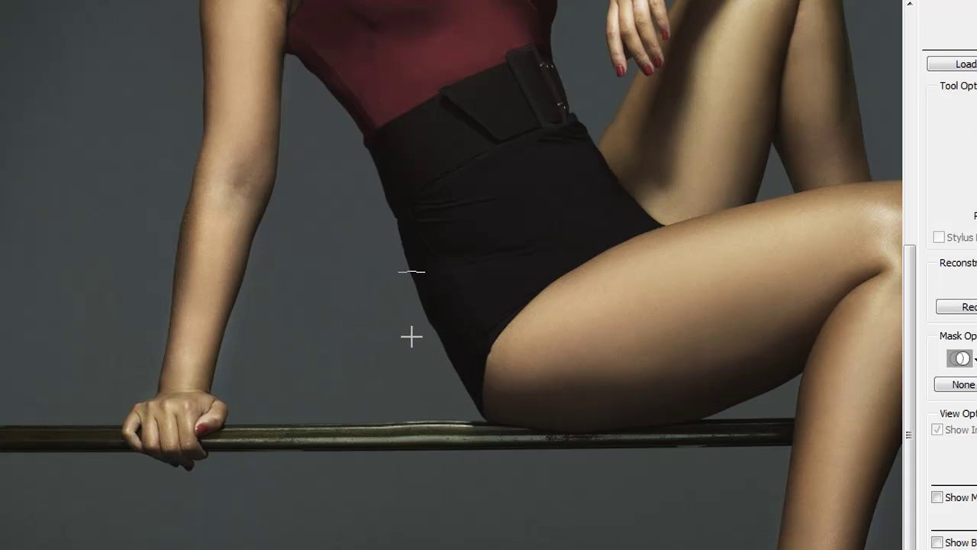
drag(436, 405, 448, 401)
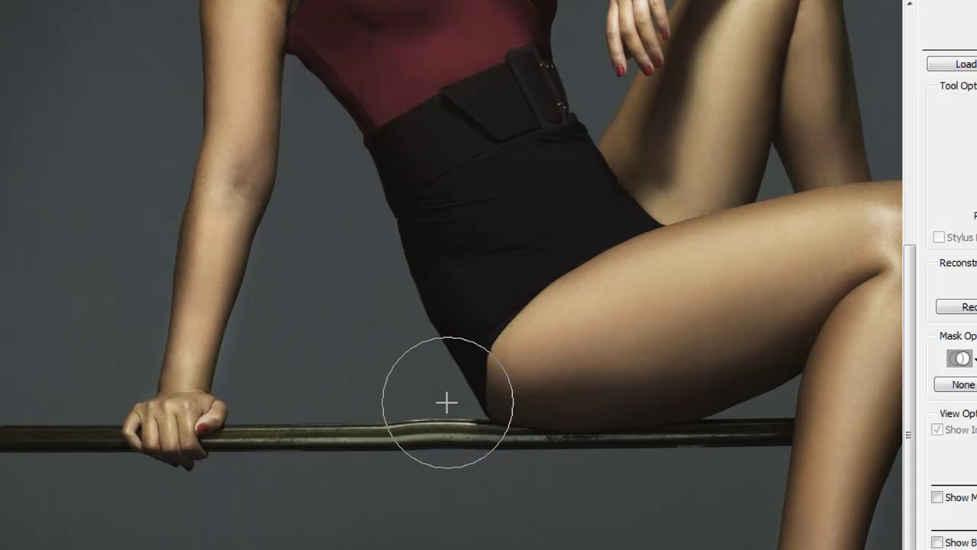
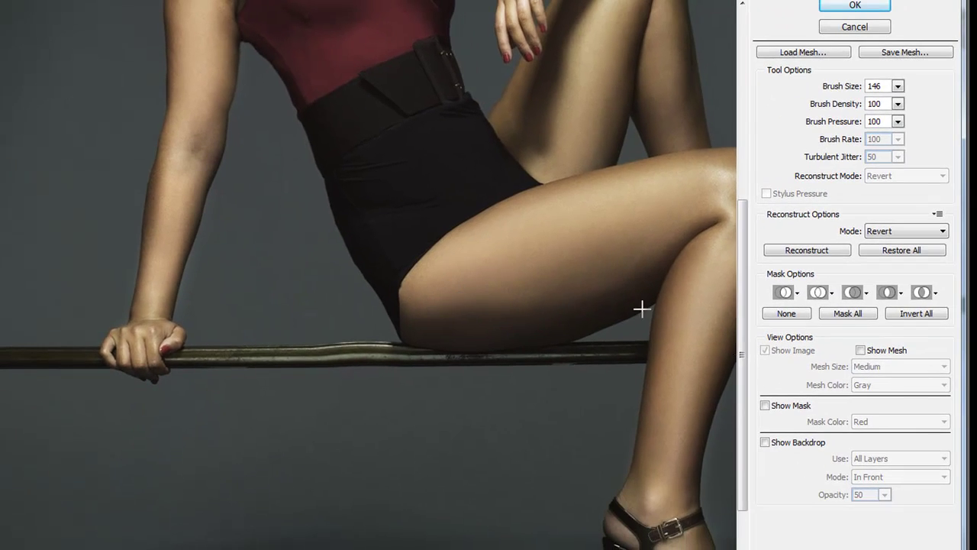
click(900, 252)
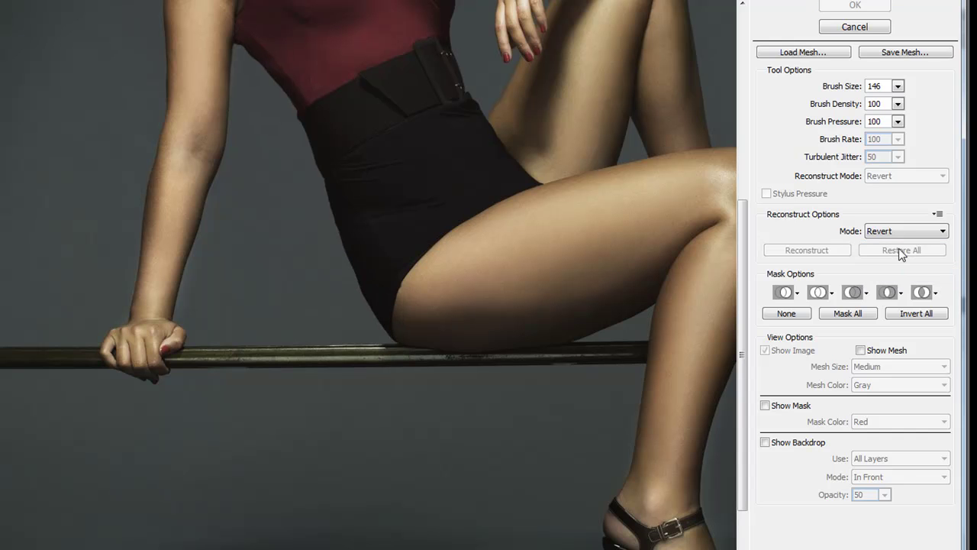
Shrink the Forward Warp brush to a small tip
key(bracketleft)
key(bracketleft)
key(bracketleft)
key(bracketleft)
key(bracketleft)
key(bracketleft)
key(bracketleft)
key(bracketleft)
key(bracketleft)
key(bracketleft)
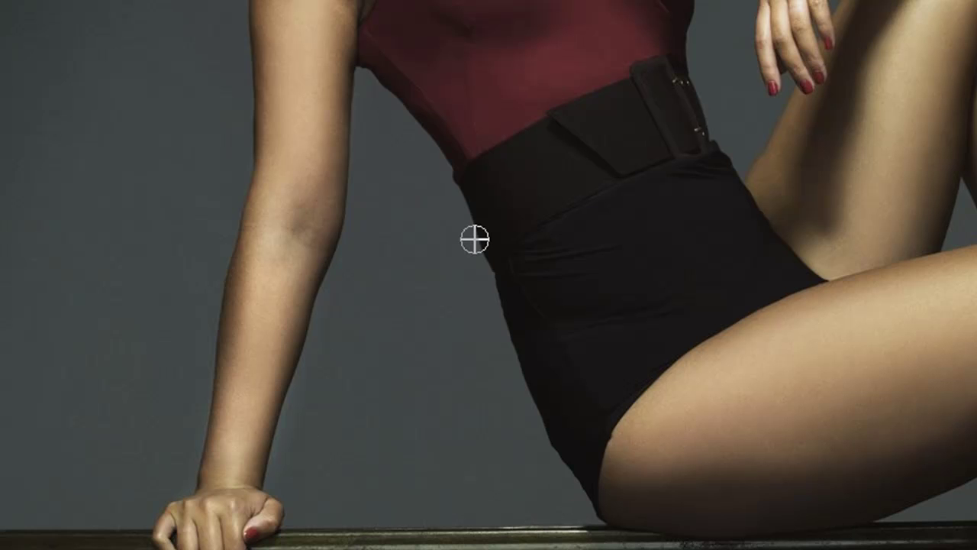
Switch to the Freeze Mask tool with a slightly larger brush and display the mask in the preview
scroll(482, 253, up, 3)
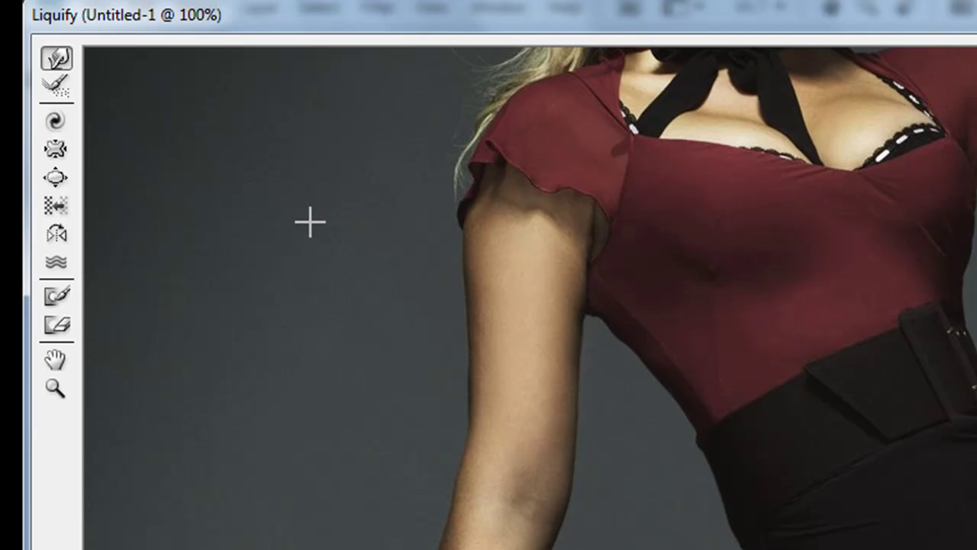
click(66, 298)
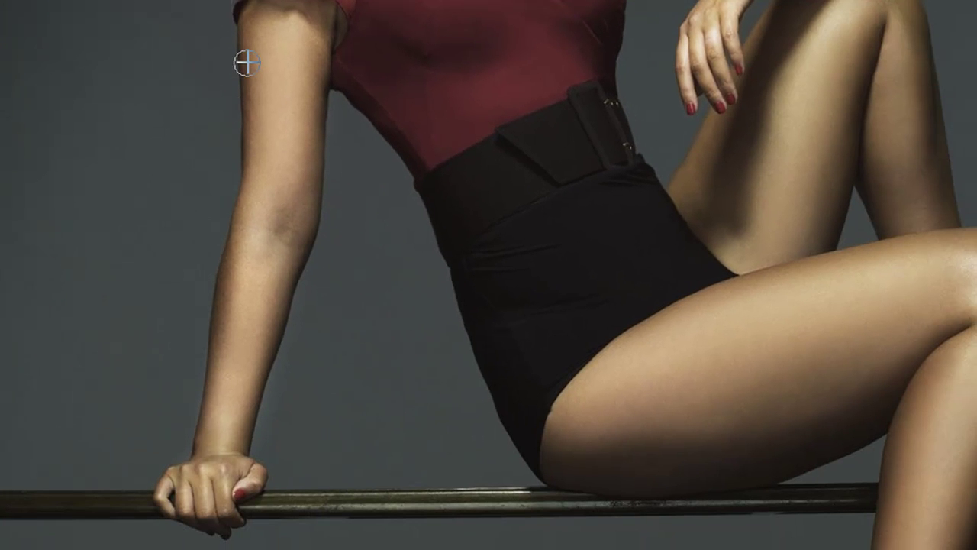
key(bracketright)
key(bracketright)
key(bracketright)
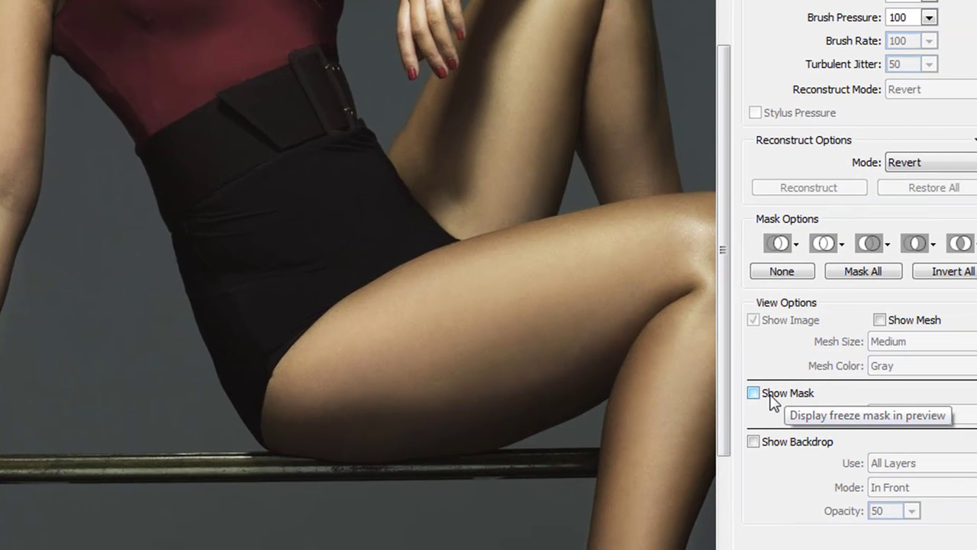
click(754, 394)
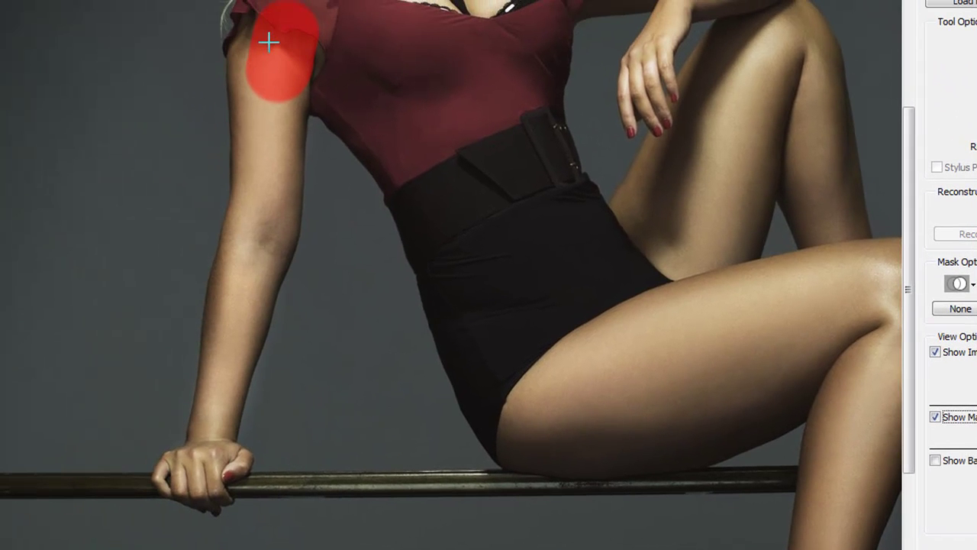
Freeze the model's supporting arm from the shoulder down to the hand resting on the bench
mouse_move(152, 4)
mouse_down()
mouse_move(145, 29)
mouse_move(164, 177)
mouse_up()
mouse_move(279, 210)
mouse_down()
mouse_move(273, 317)
mouse_move(252, 390)
mouse_move(225, 456)
mouse_move(187, 476)
mouse_move(209, 353)
mouse_move(197, 243)
mouse_move(213, 29)
mouse_move(251, 168)
mouse_move(246, 321)
mouse_up()
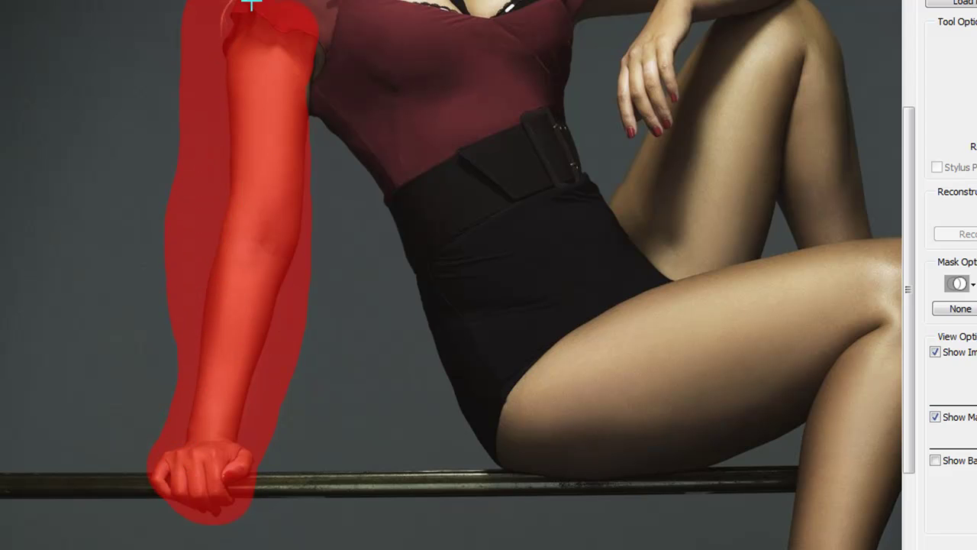
drag(240, 432, 257, 477)
Freeze a band running from the armpit through the torso and upper thigh down past the bench bar
click(562, 388)
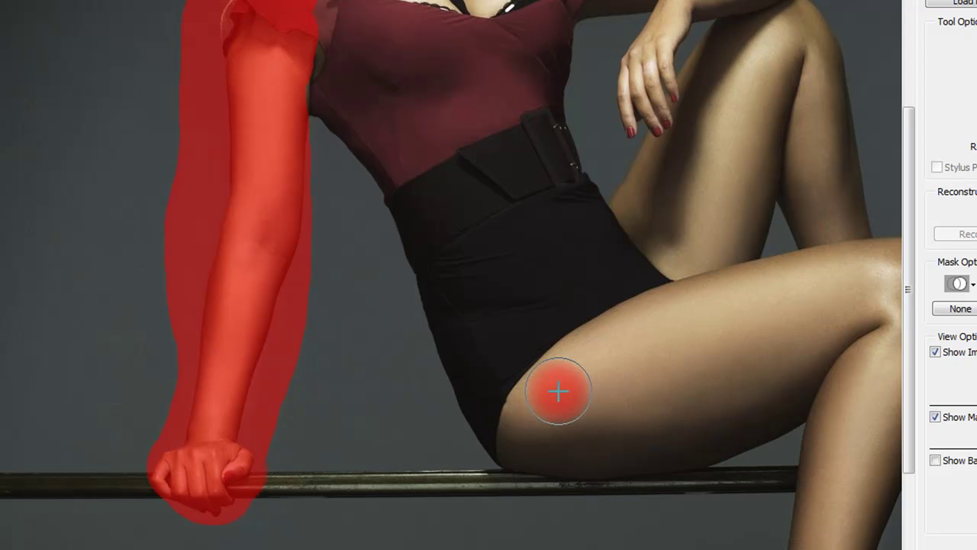
mouse_move(562, 386)
mouse_down()
mouse_move(497, 212)
mouse_move(460, 159)
mouse_move(398, 100)
mouse_move(308, 54)
mouse_up()
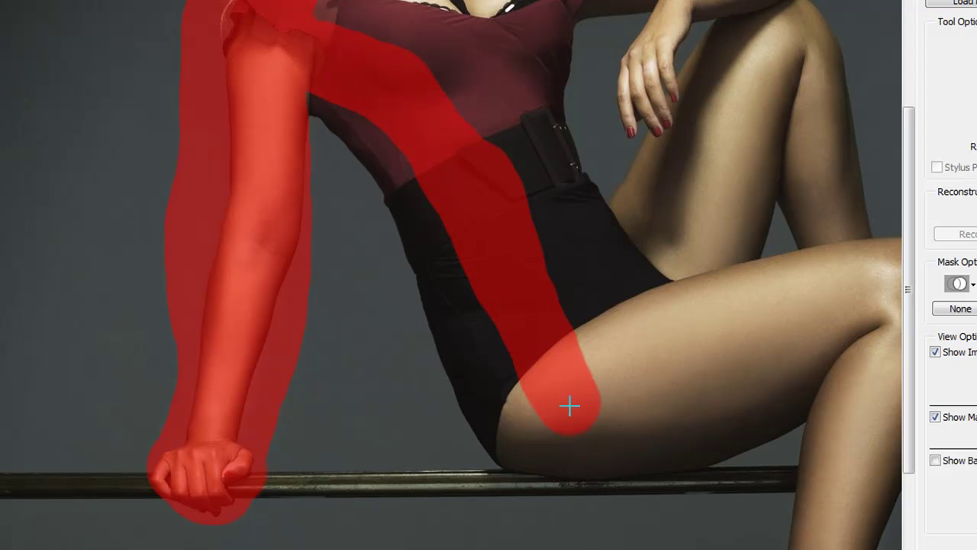
drag(572, 467, 556, 538)
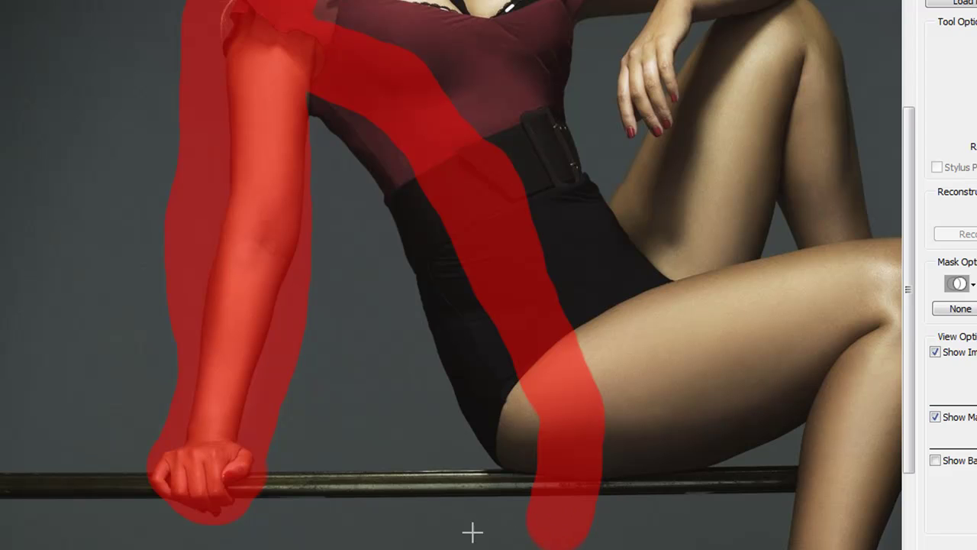
Freeze the bench bar between the hand and the thigh band, refining the mask edge directly beneath the hip
mouse_move(432, 495)
mouse_down()
mouse_move(314, 502)
mouse_move(262, 493)
mouse_up()
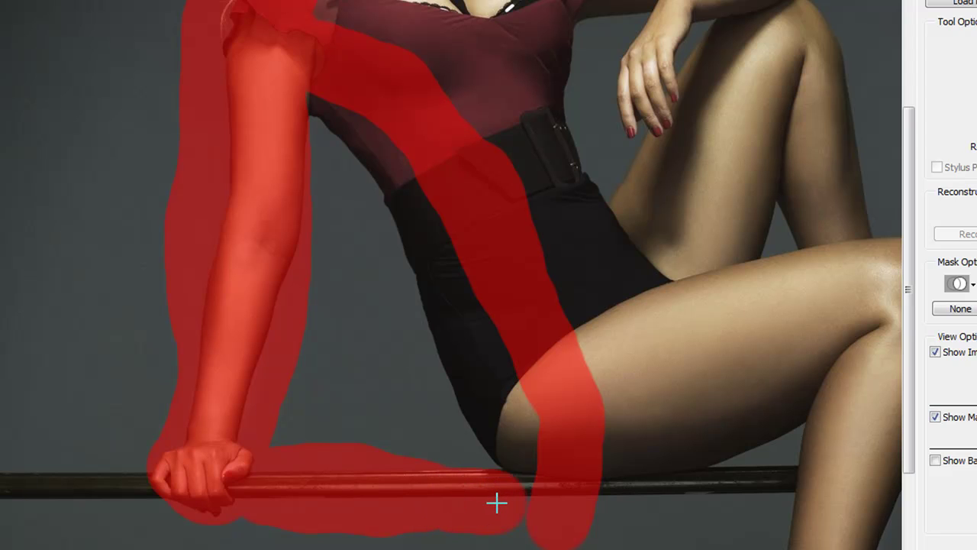
drag(509, 503, 534, 511)
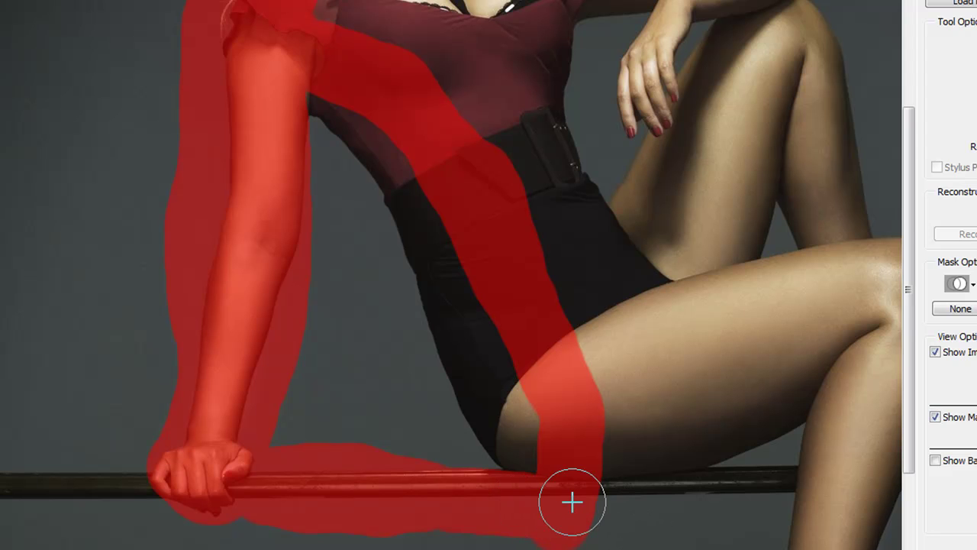
key(ctrl+plus)
key(ctrl+plus)
scroll(596, 416, down, 5)
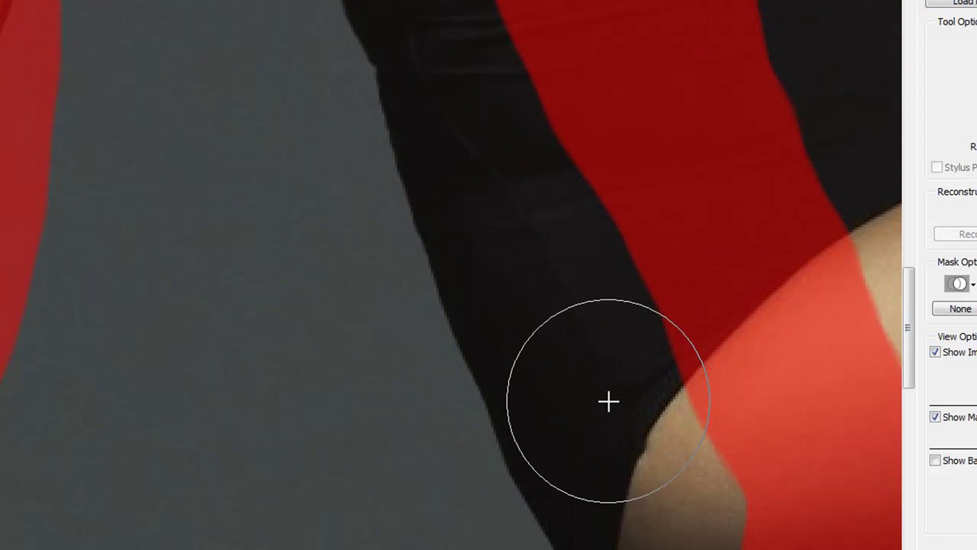
scroll(650, 491, down, 2)
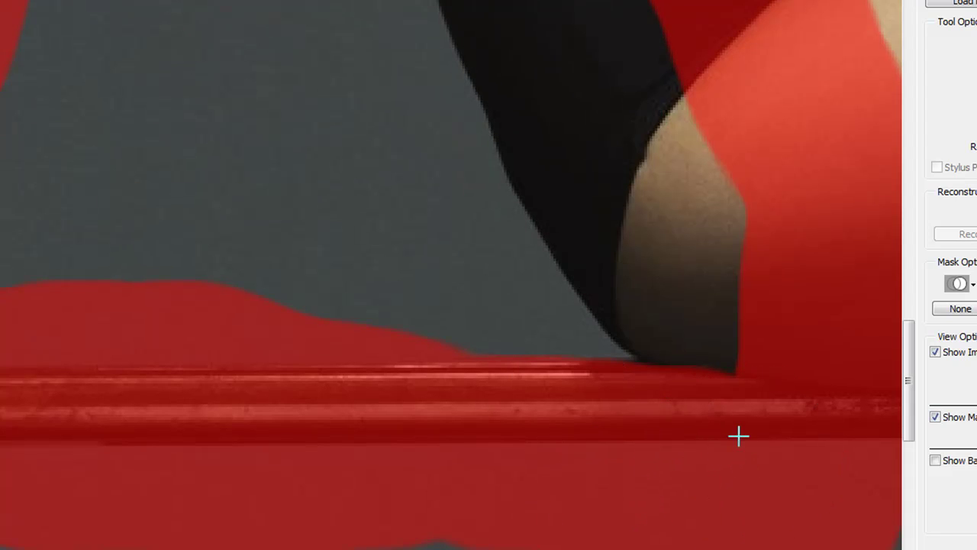
drag(728, 407, 726, 392)
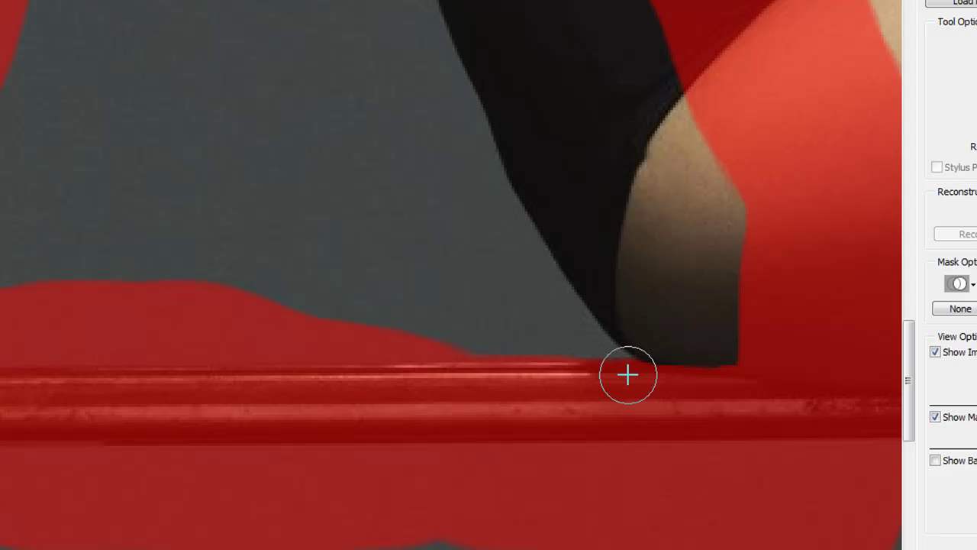
drag(604, 329, 620, 340)
key(ctrl+z)
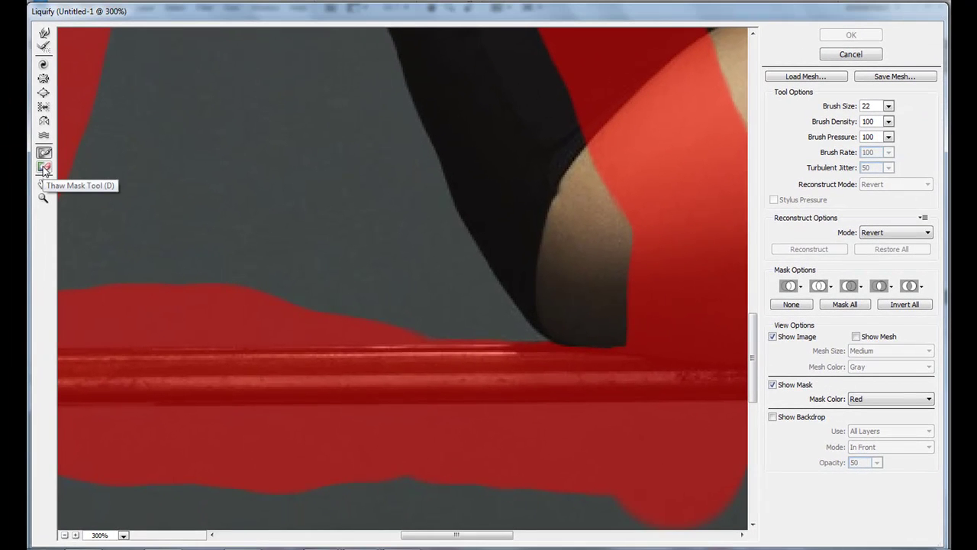
Thaw the excess mask on the background just above the bench bar with the Thaw Mask tool
click(44, 168)
mouse_move(130, 277)
mouse_down()
mouse_move(302, 296)
mouse_move(148, 291)
mouse_up()
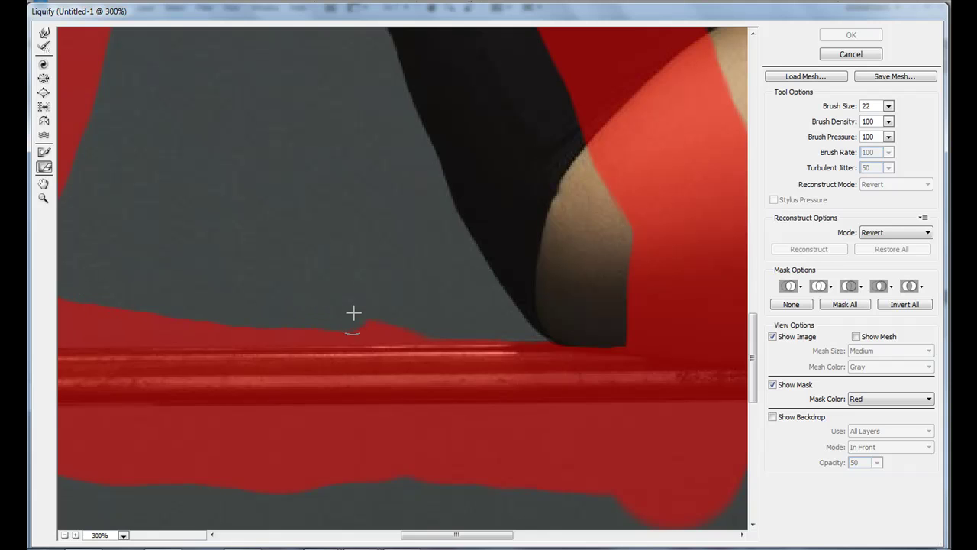
ctrl+alt+click(428, 249)
ctrl+alt+click(427, 249)
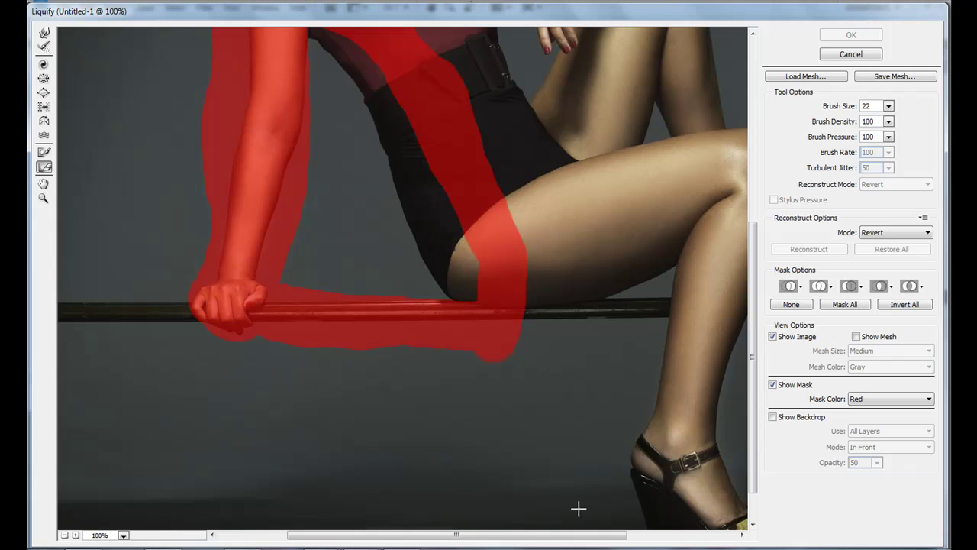
Freeze the hanging hand, the raised leg's inner thigh and the front thigh's upper edge with a size 58 brush at 200% zoom
scroll(578, 508, right, 2)
scroll(538, 243, up, 5)
scroll(538, 243, up, 5)
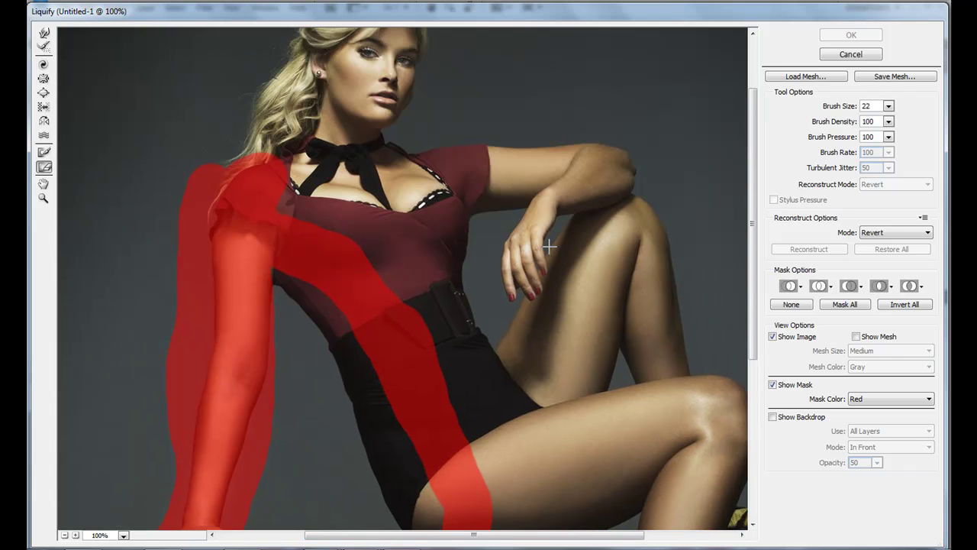
scroll(540, 293, down, 3)
key(z)
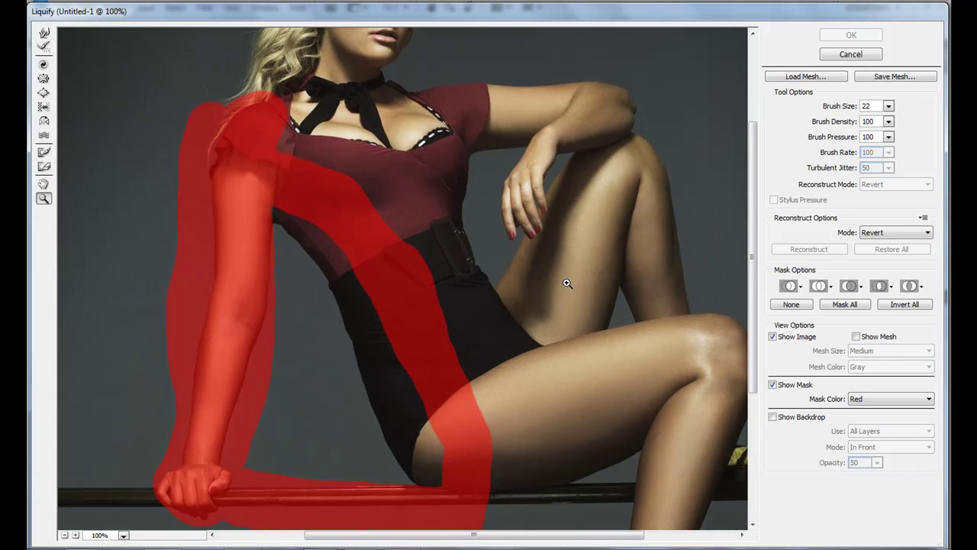
click(550, 306)
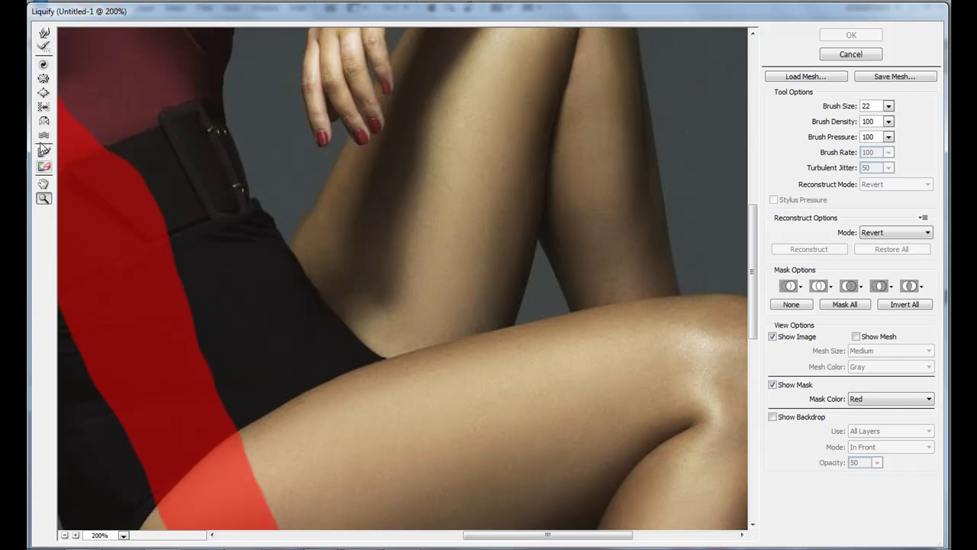
click(49, 153)
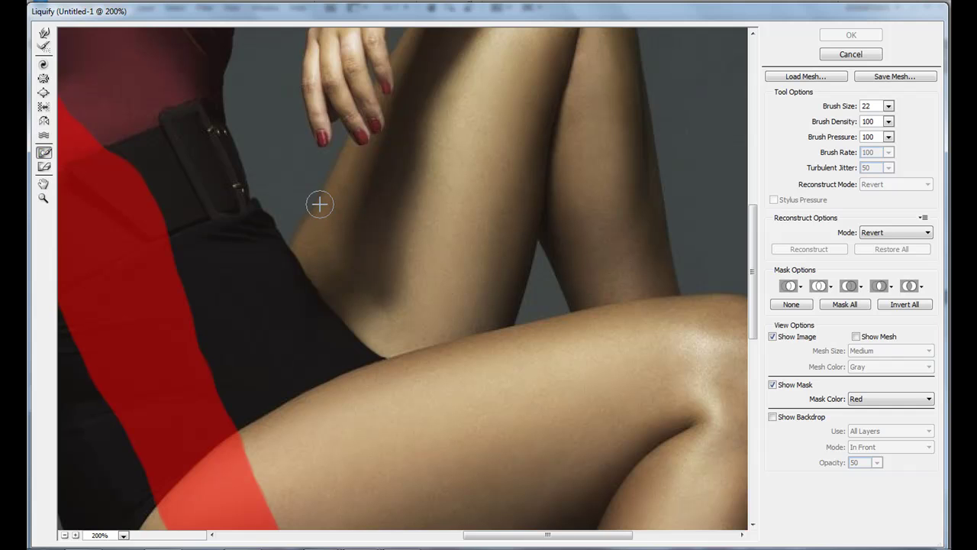
key(bracketright)
key(bracketright)
key(bracketright)
key(bracketright)
key(bracketright)
key(bracketright)
mouse_move(323, 177)
mouse_down()
mouse_move(328, 82)
mouse_move(349, 54)
mouse_move(363, 119)
mouse_move(354, 196)
mouse_move(428, 261)
mouse_move(463, 337)
mouse_move(413, 396)
mouse_move(371, 400)
mouse_move(264, 458)
mouse_up()
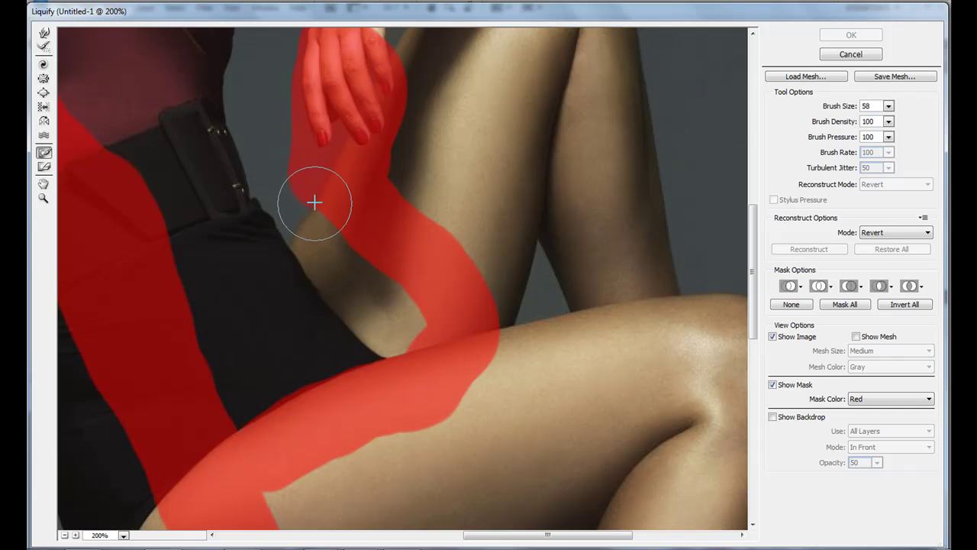
Freeze the narrow strip running from below the hanging hand down to the skirt edge with a size 18 Freeze Mask brush
key(bracketleft)
key(bracketleft)
key(bracketleft)
key(bracketleft)
key(bracketleft)
key(bracketleft)
key(bracketleft)
key(bracketleft)
key(bracketleft)
key(bracketleft)
key(bracketleft)
key(bracketleft)
key(bracketleft)
key(bracketleft)
key(bracketleft)
key(bracketleft)
key(bracketleft)
key(bracketleft)
key(bracketleft)
key(bracketleft)
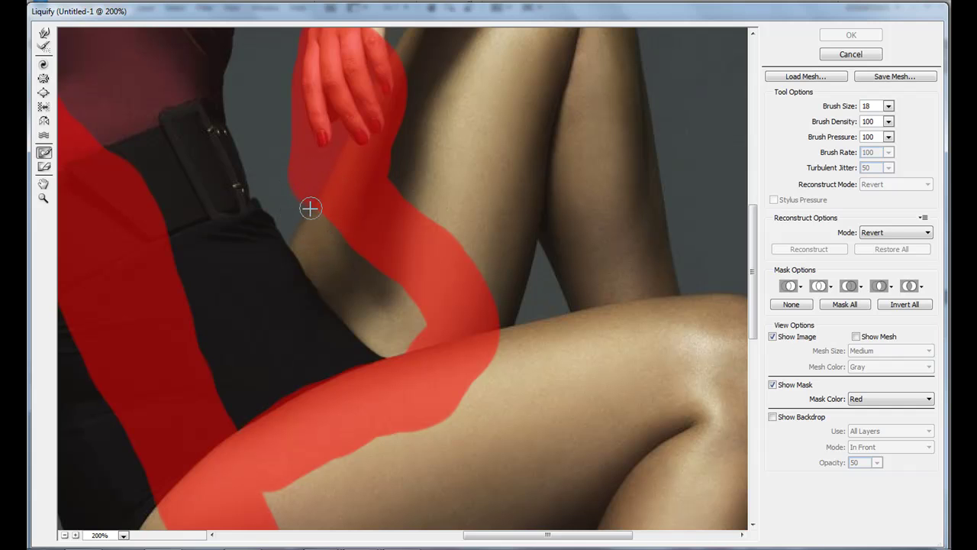
drag(300, 221, 296, 233)
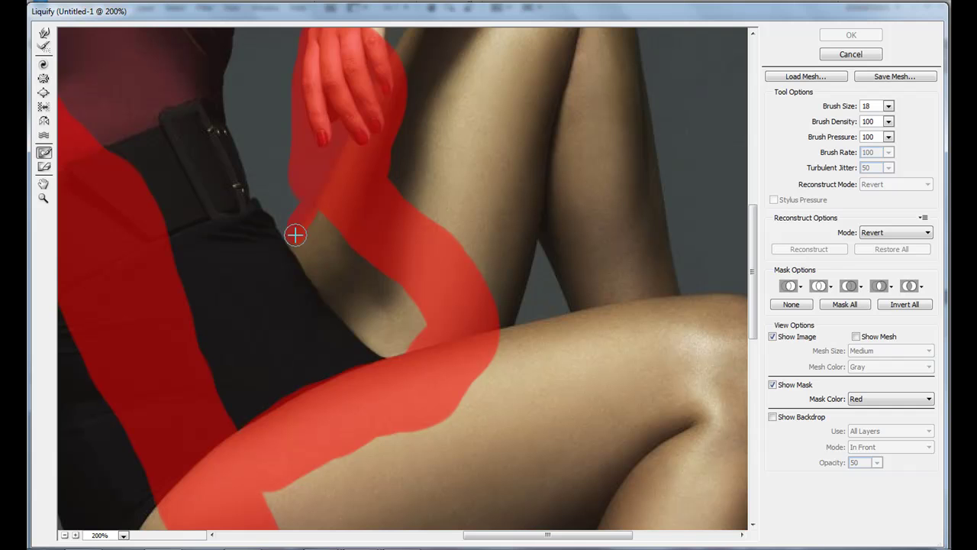
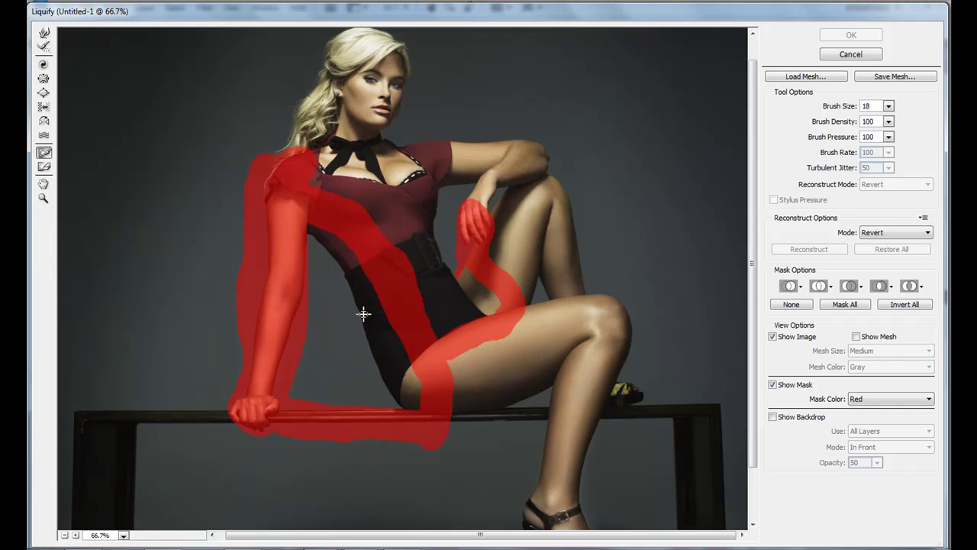
Slim the model's waist and hip contours by pushing the unfrozen edges inward with an enlarged Forward Warp brush
key(bracketright)
key(bracketright)
key(bracketright)
key(bracketright)
key(bracketright)
key(bracketright)
key(bracketright)
key(bracketright)
key(bracketright)
key(bracketright)
key(bracketright)
key(bracketright)
key(bracketright)
key(bracketright)
key(bracketright)
key(bracketright)
key(bracketright)
key(bracketright)
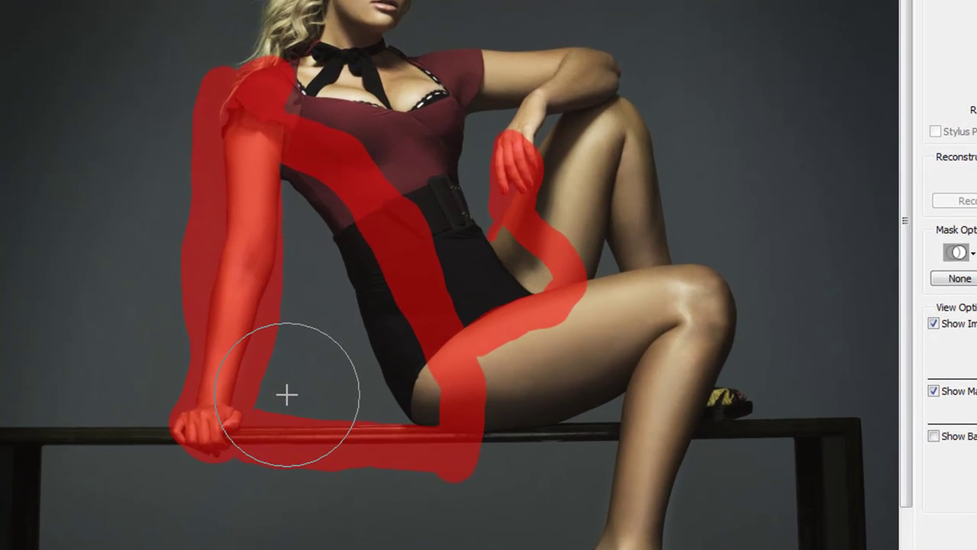
key(bracketright)
key(bracketright)
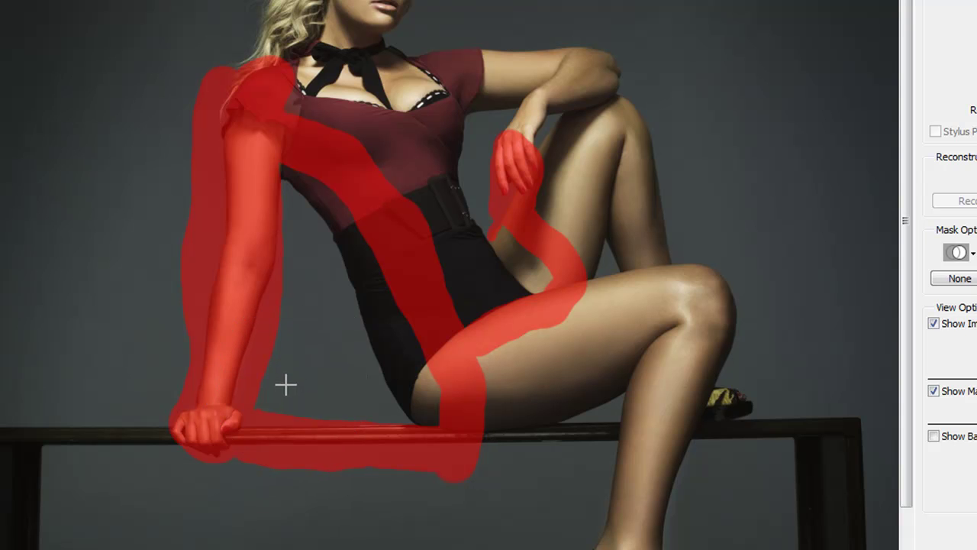
key(bracketright)
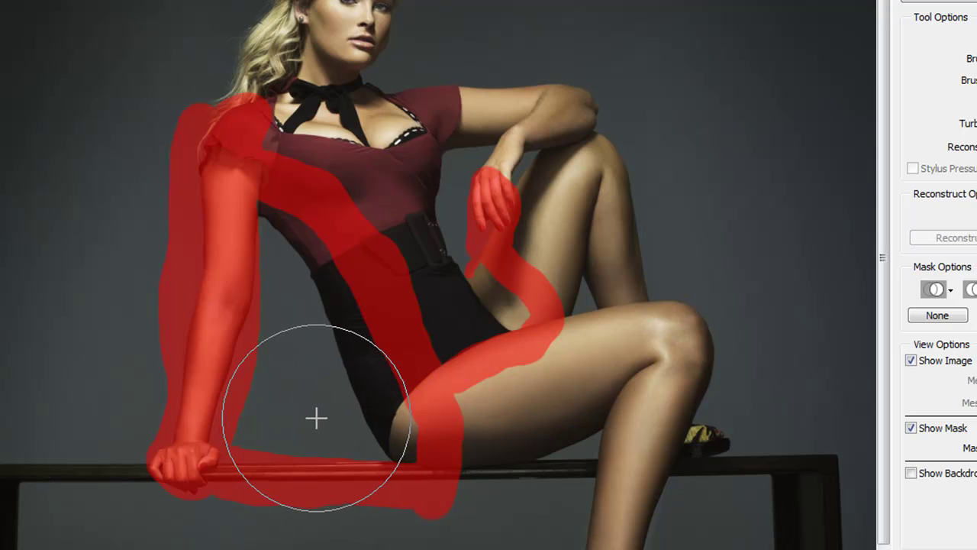
drag(307, 404, 287, 339)
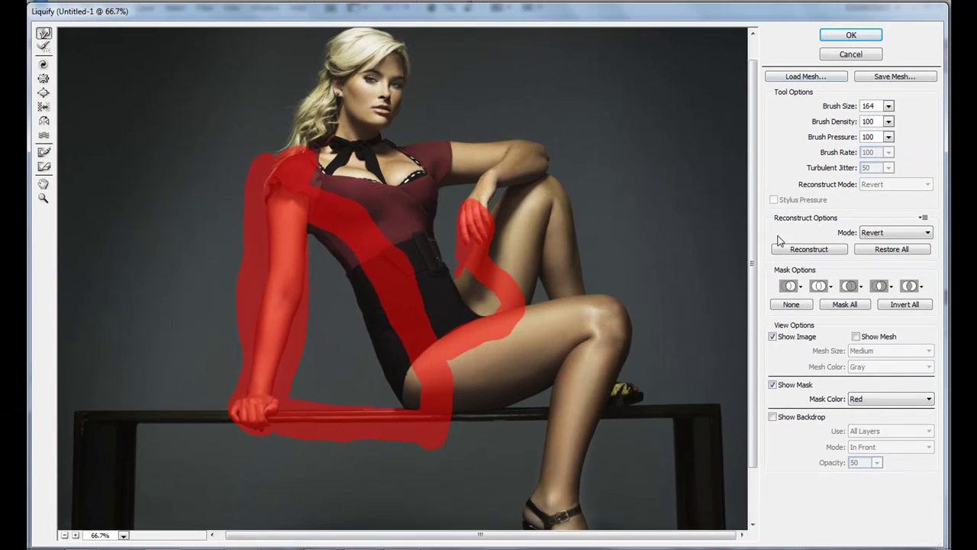
Hide the red mask overlay and examine the reshaped figure from head to shoes
click(773, 384)
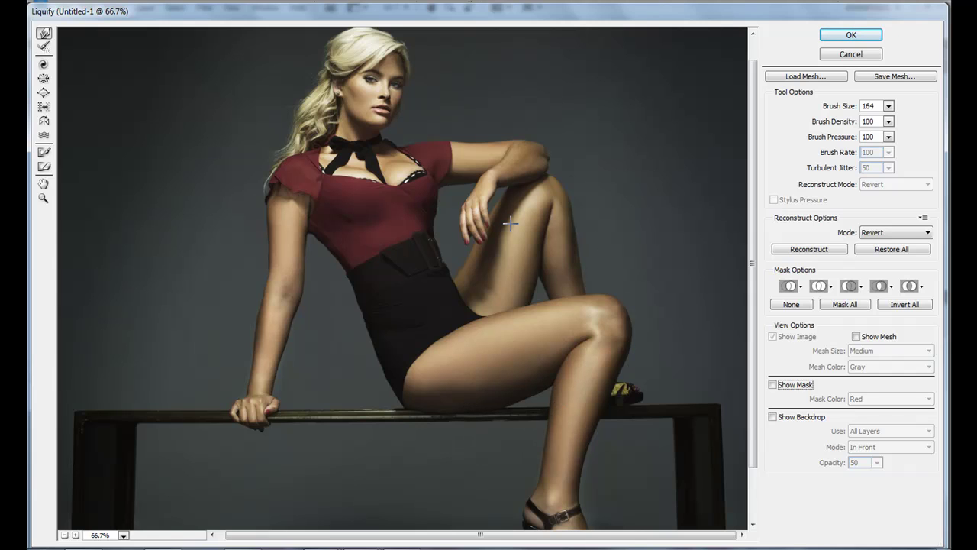
scroll(531, 242, down, 1)
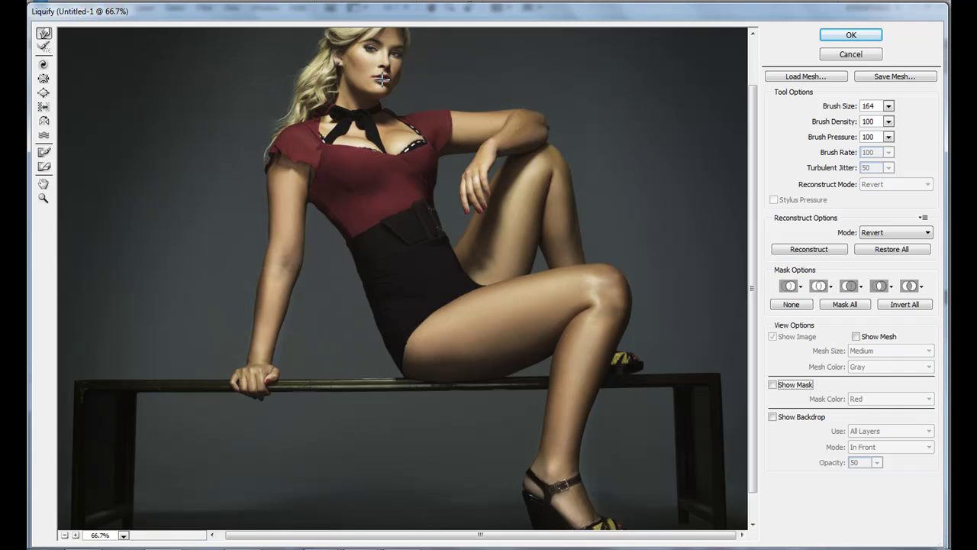
scroll(458, 129, up, 2)
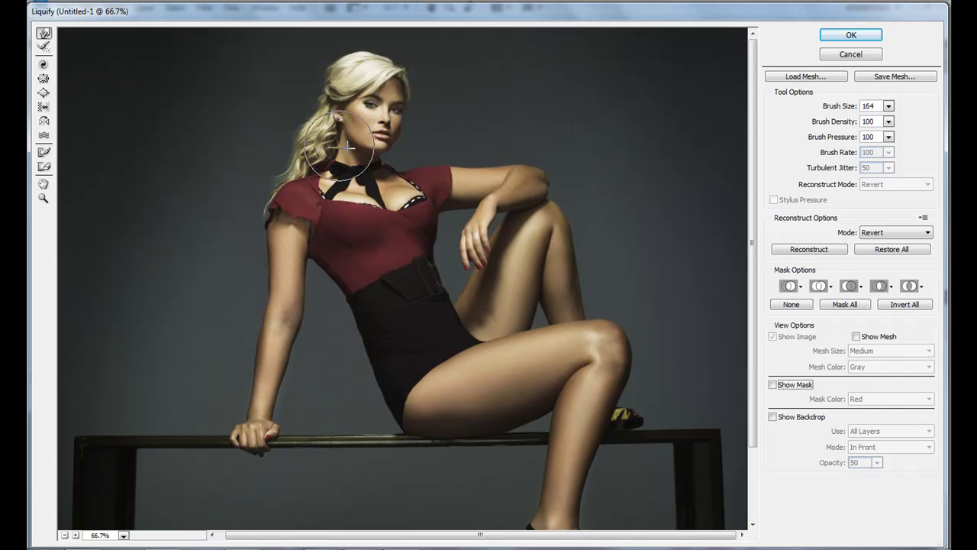
scroll(522, 190, down, 3)
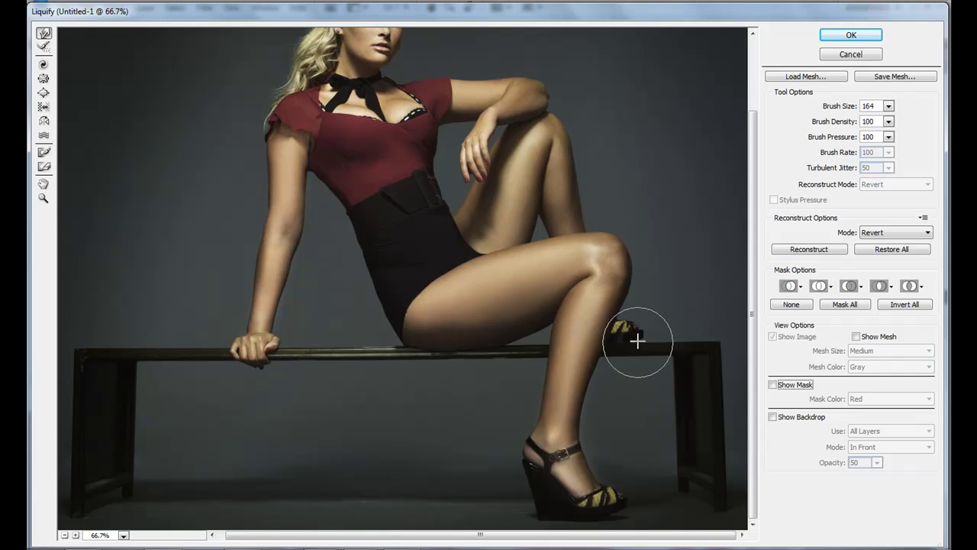
scroll(641, 343, up, 3)
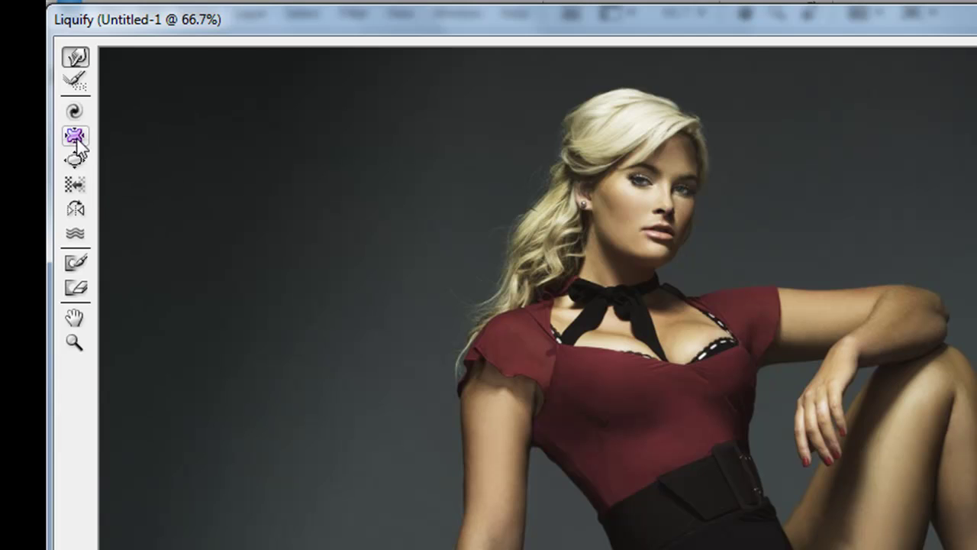
Try the Pucker tool on the skirt's front edge just below the belt buckle, and undo the distortion
click(74, 137)
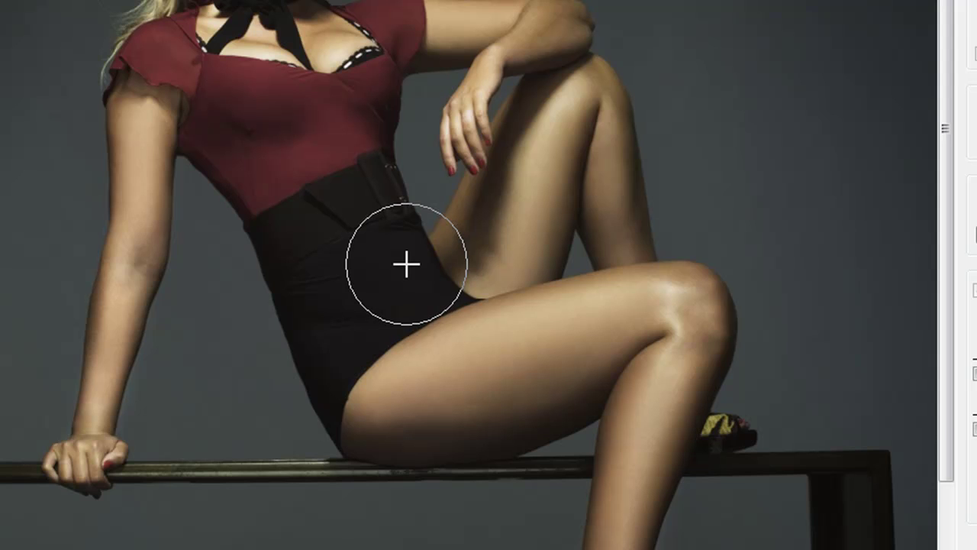
drag(406, 264, 406, 264)
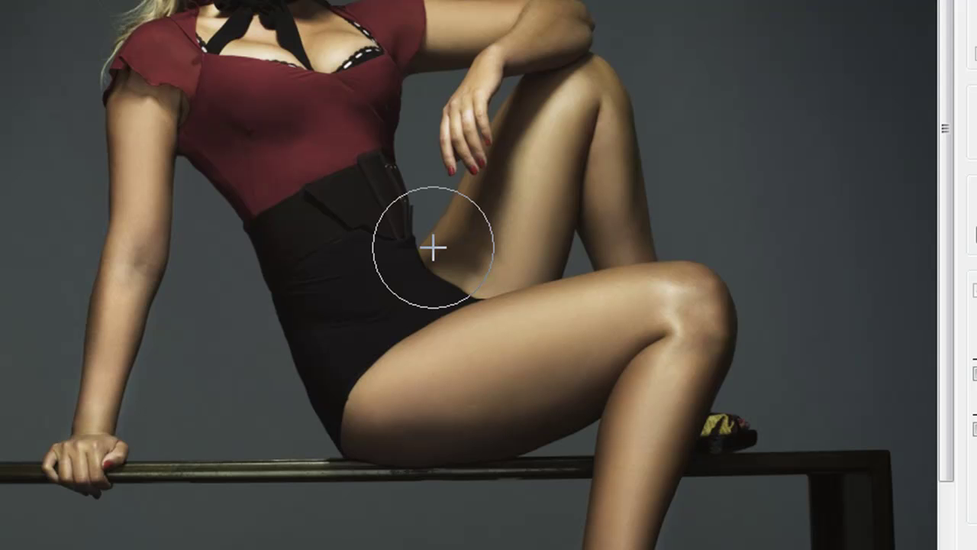
key(ctrl+z)
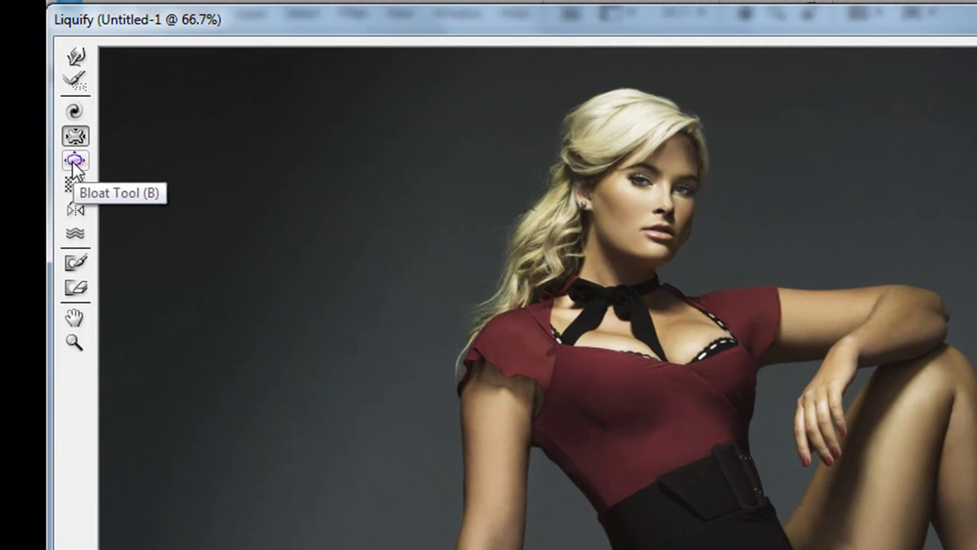
Try the Bloat tool on the model's face with a size 248 brush, and undo the distortion
click(75, 161)
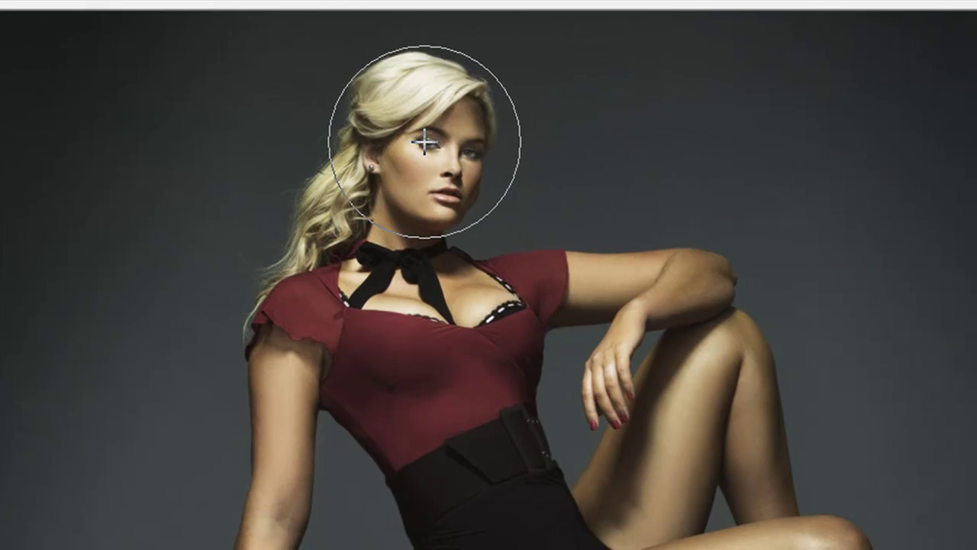
drag(424, 142, 426, 142)
key(z)
key(ctrl+z)
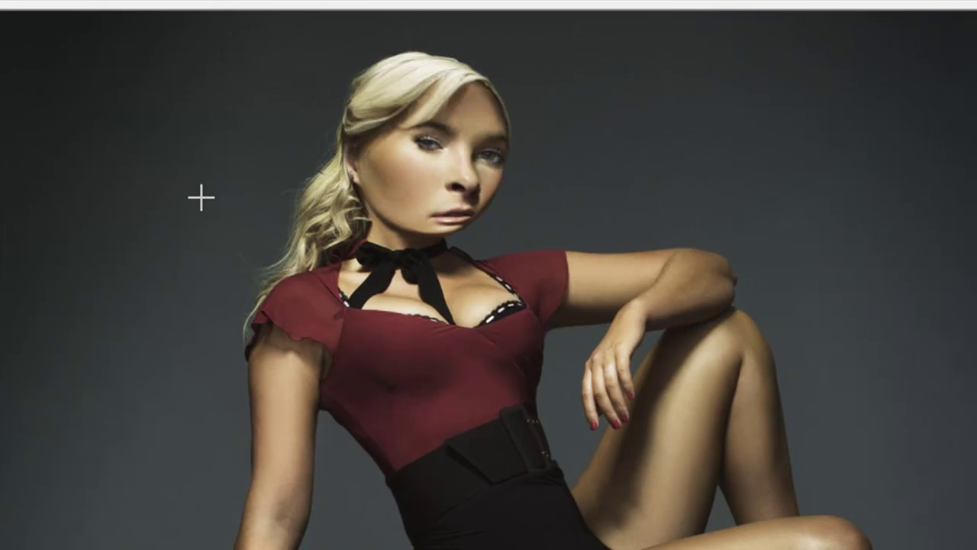
key(ctrl+z)
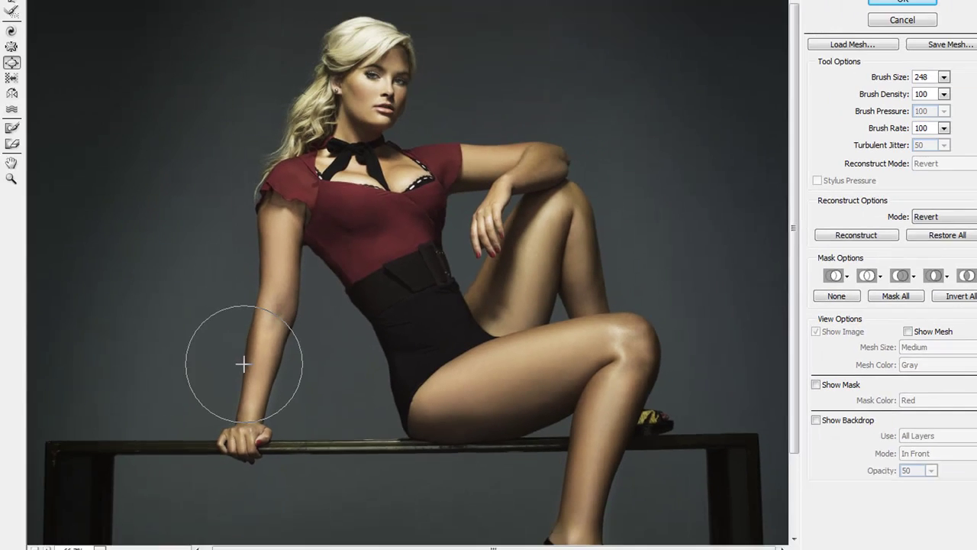
Apply the Liquify changes to the photo
key(alt)
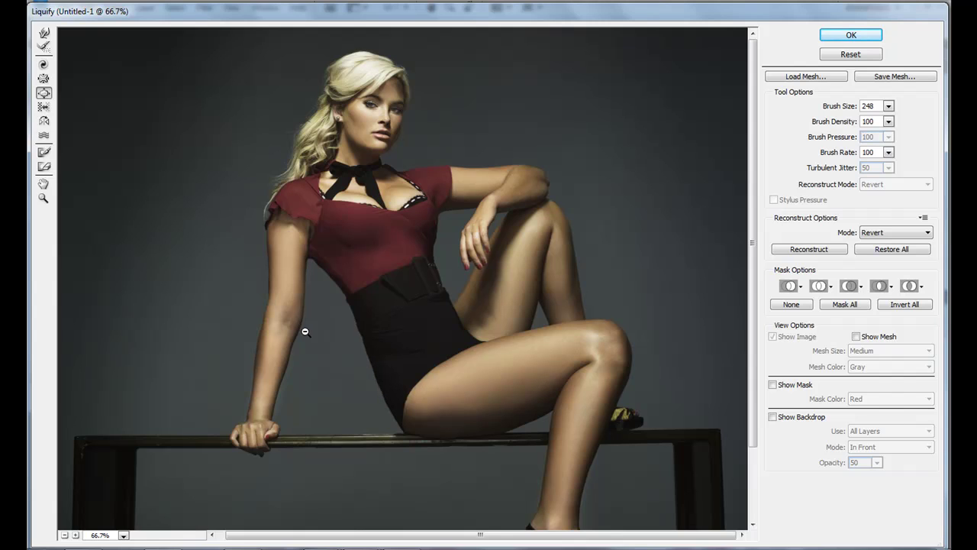
key(alt)
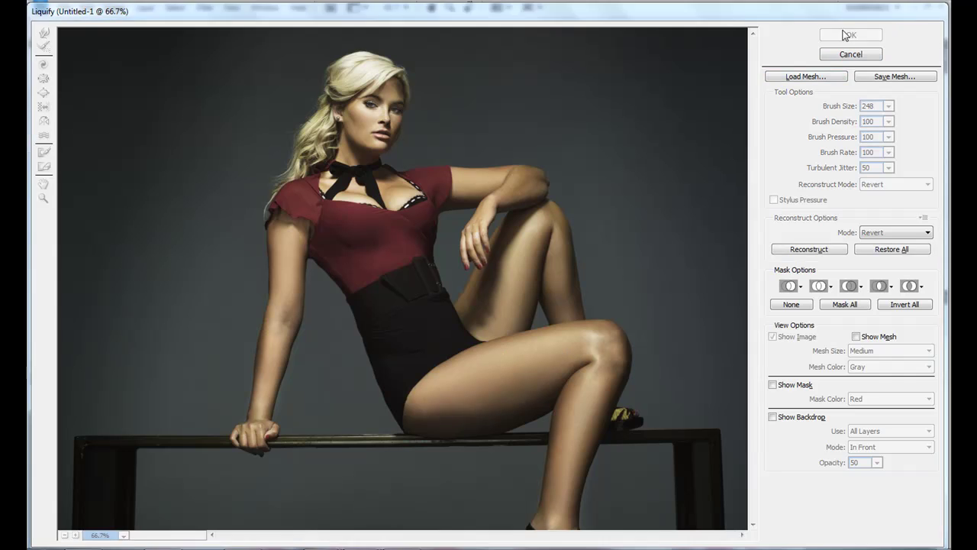
click(850, 35)
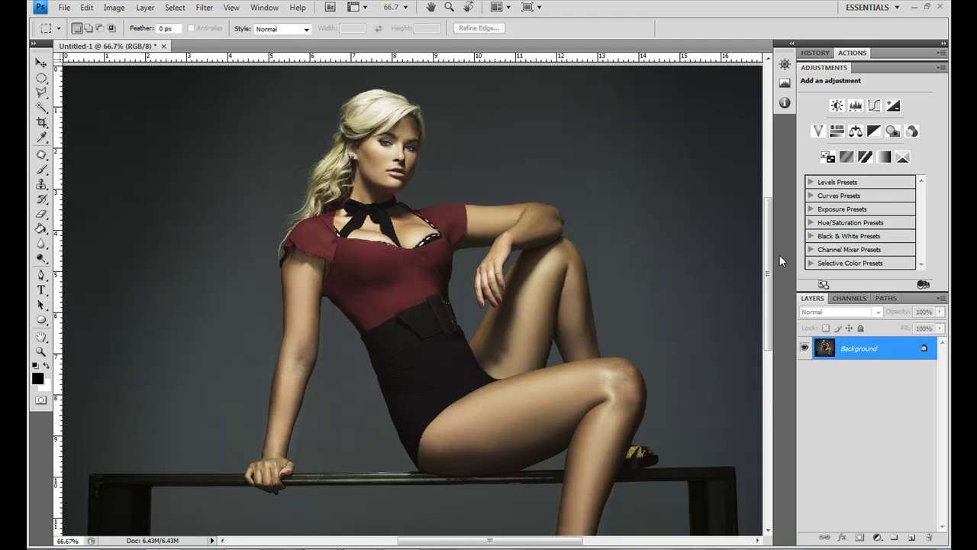
Compare the waist and hips before and after Liquify at 100% zoom by repeatedly undoing and redoing the filter
key(ctrl+plus)
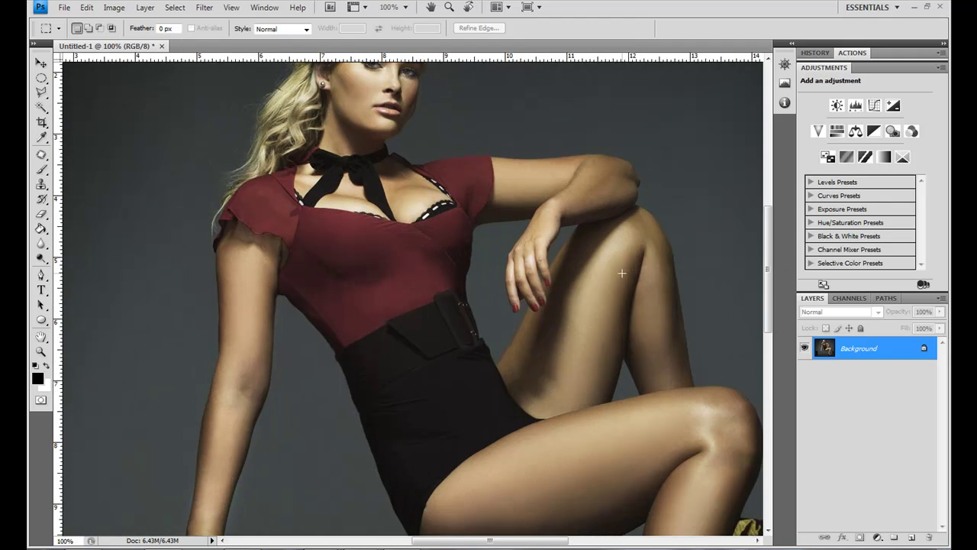
scroll(613, 280, down, 1)
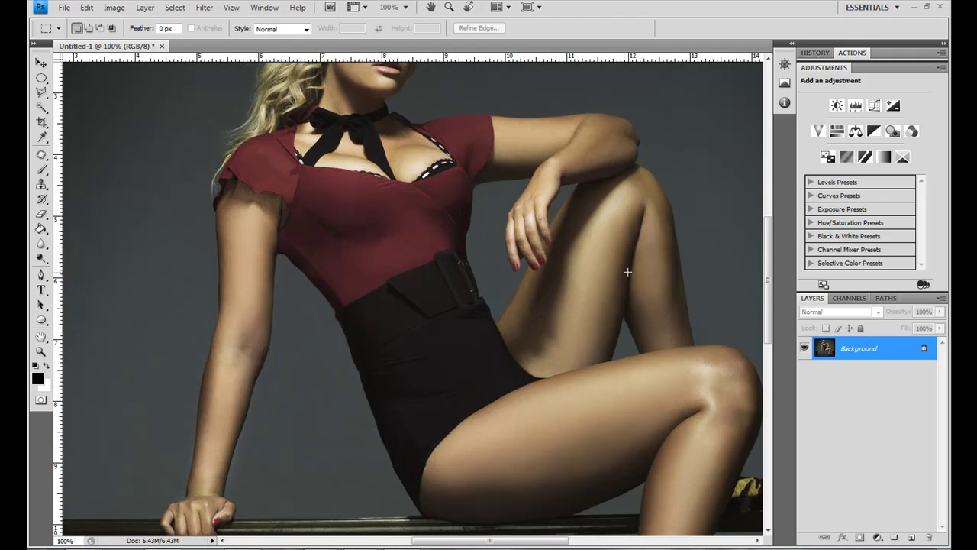
key(ctrl+z)
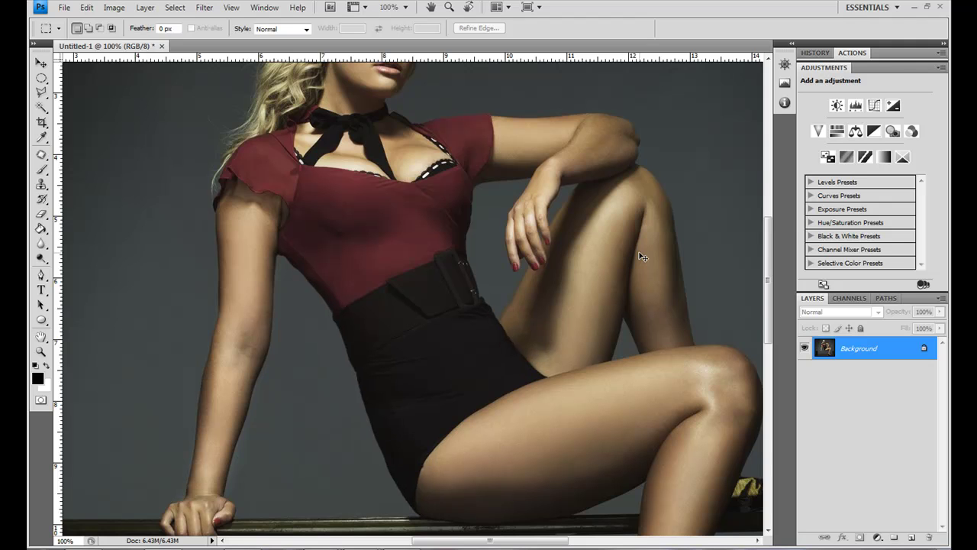
key(ctrl+z)
key(ctrl+z)
key(ctrl+z)
key(ctrl+z)
key(ctrl+z)
key(ctrl+z)
key(ctrl+z)
key(ctrl+z)
key(ctrl+z)
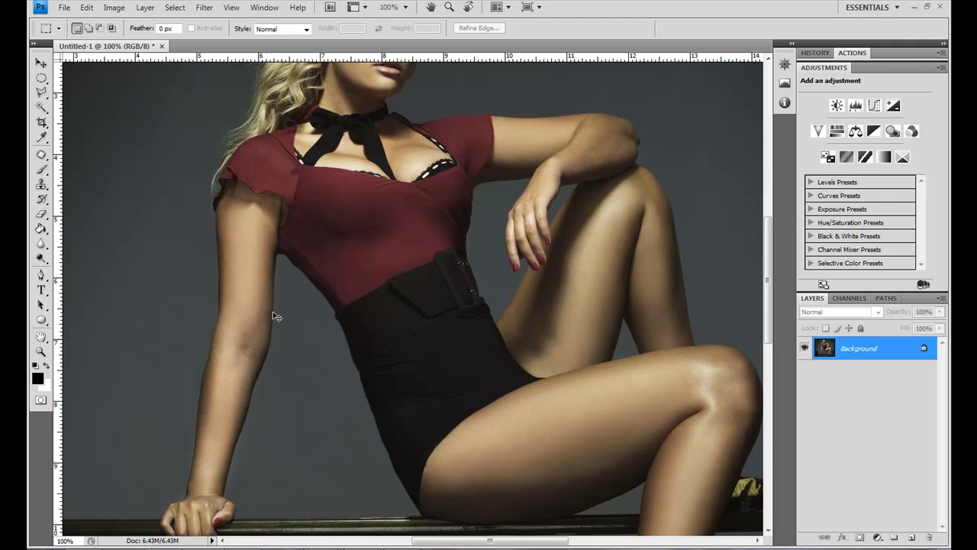
key(ctrl+z)
key(ctrl+z)
key(ctrl+z)
key(ctrl+z)
key(ctrl+z)
key(ctrl+z)
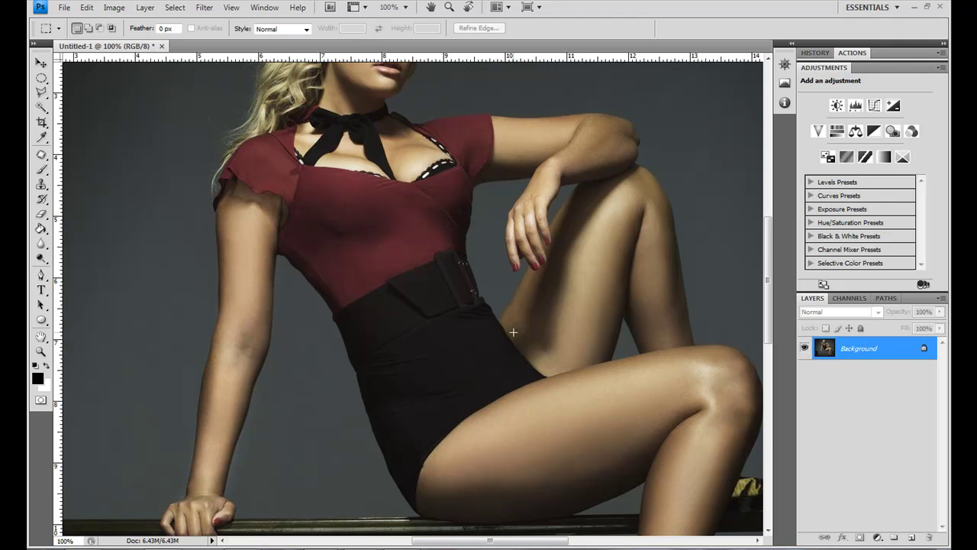
key(ctrl+minus)
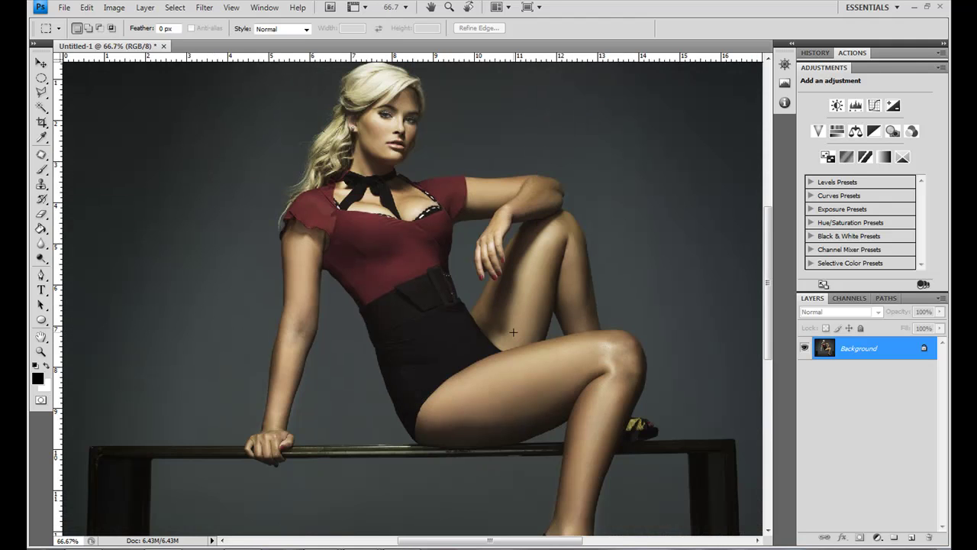